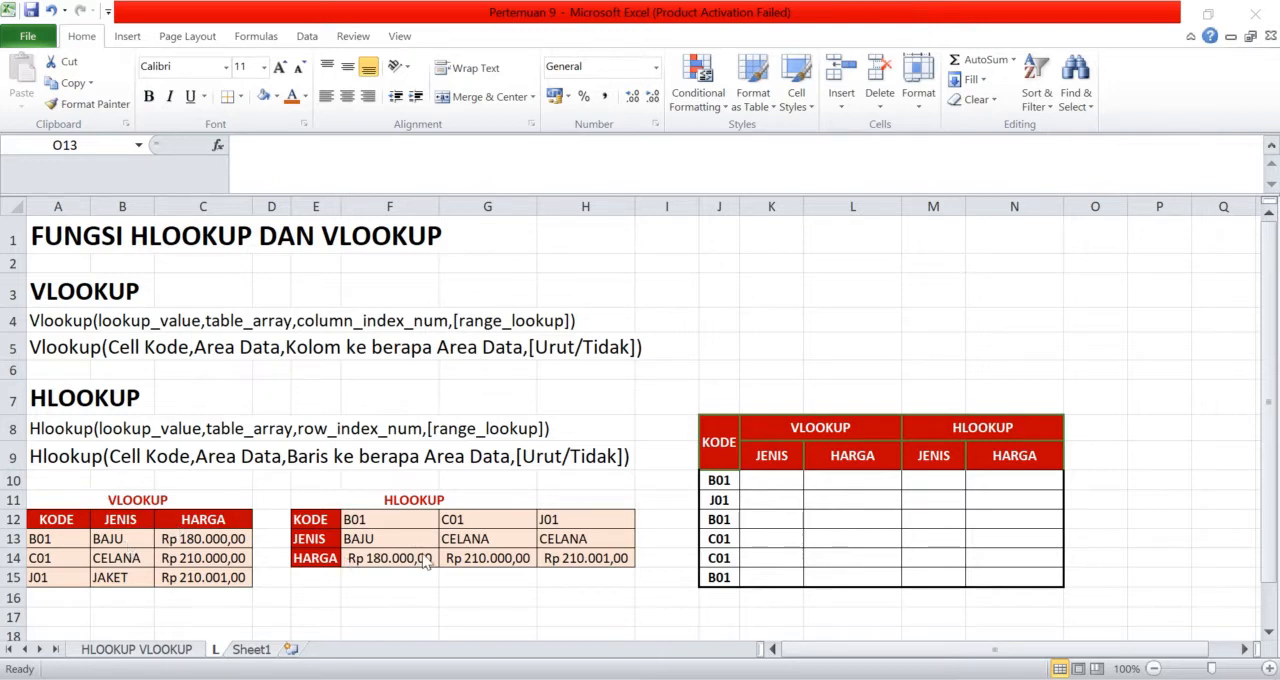
Begin a VLOOKUP formula in K10 with J10 as the lookup value and the absolute range $A$12:$C$15 as the table
click(806, 485)
click(800, 484)
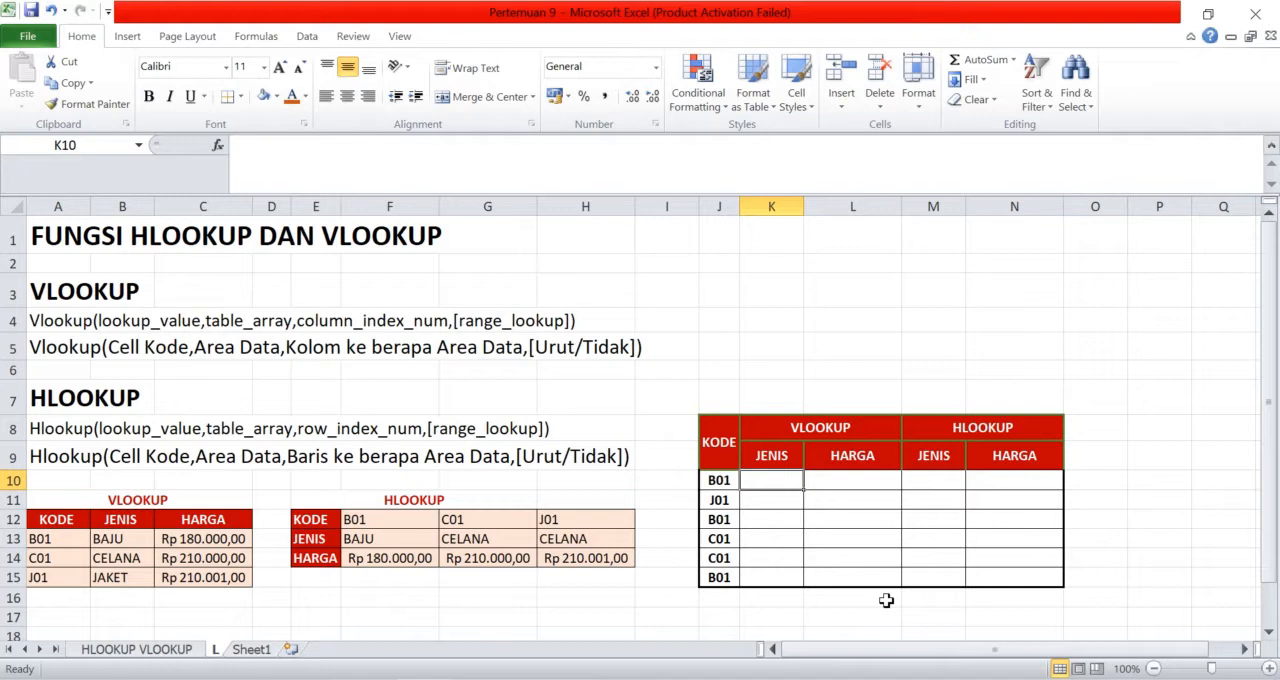
text(=)
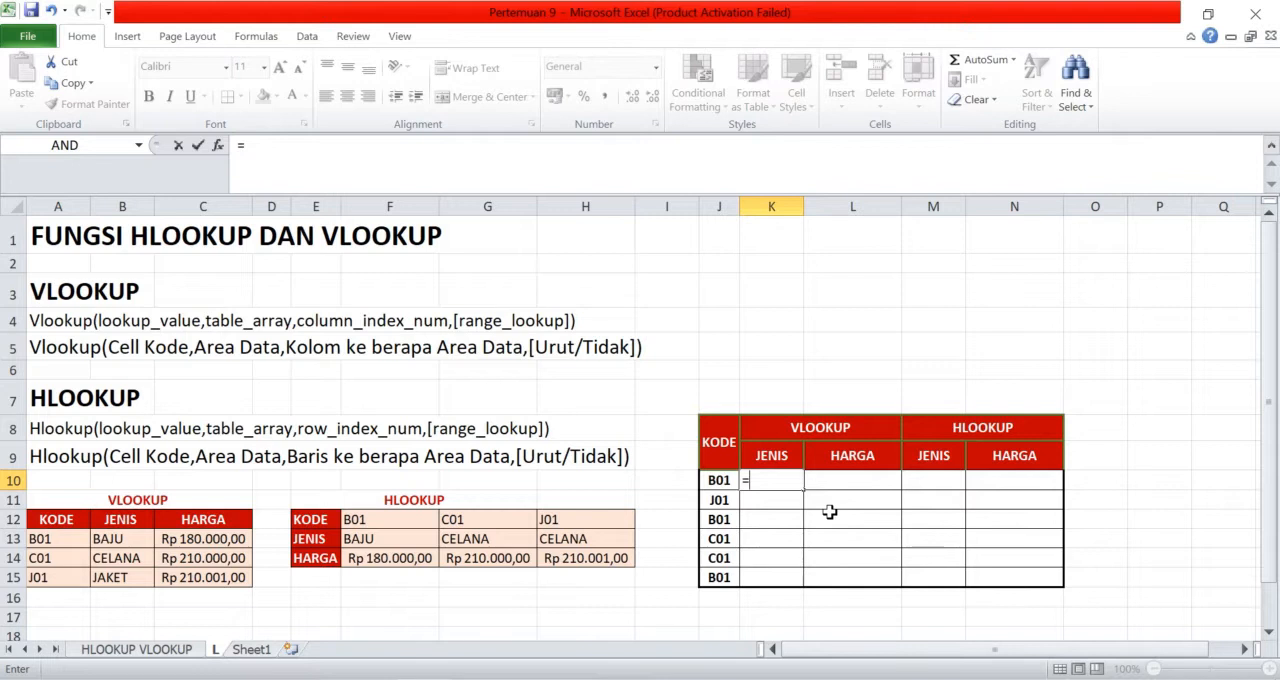
text(vlook)
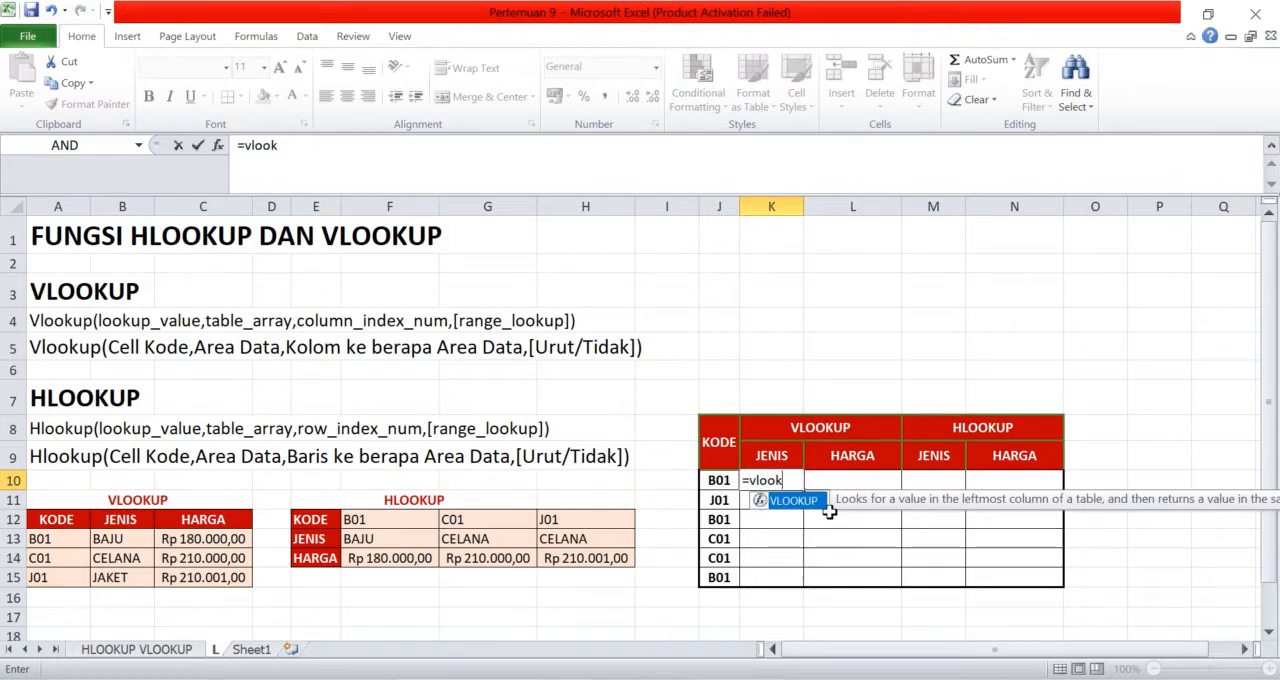
text(up()
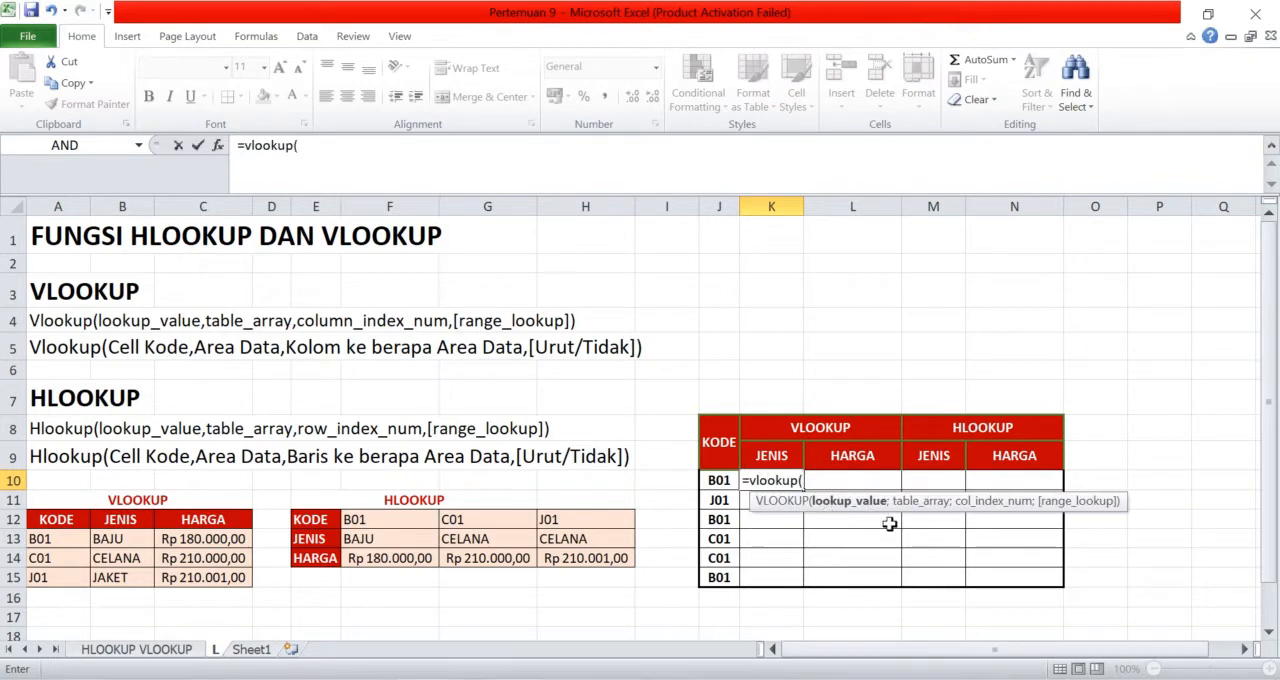
click(721, 480)
text(;)
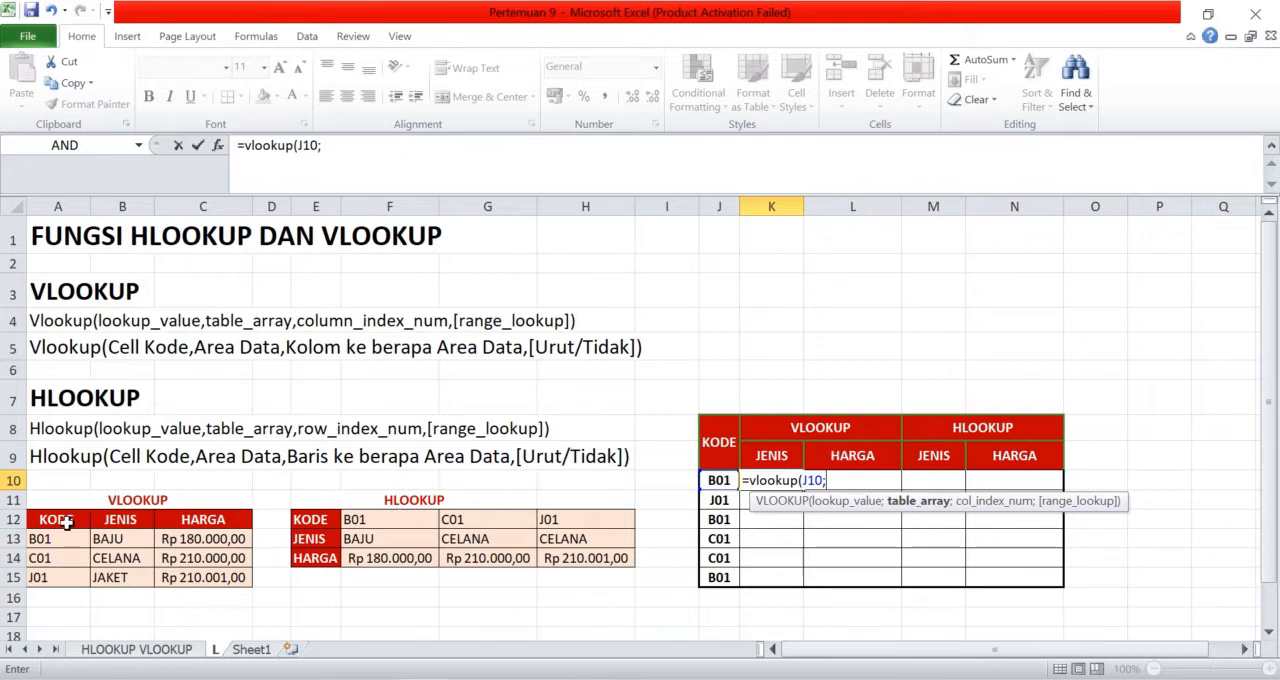
drag(62, 522, 240, 584)
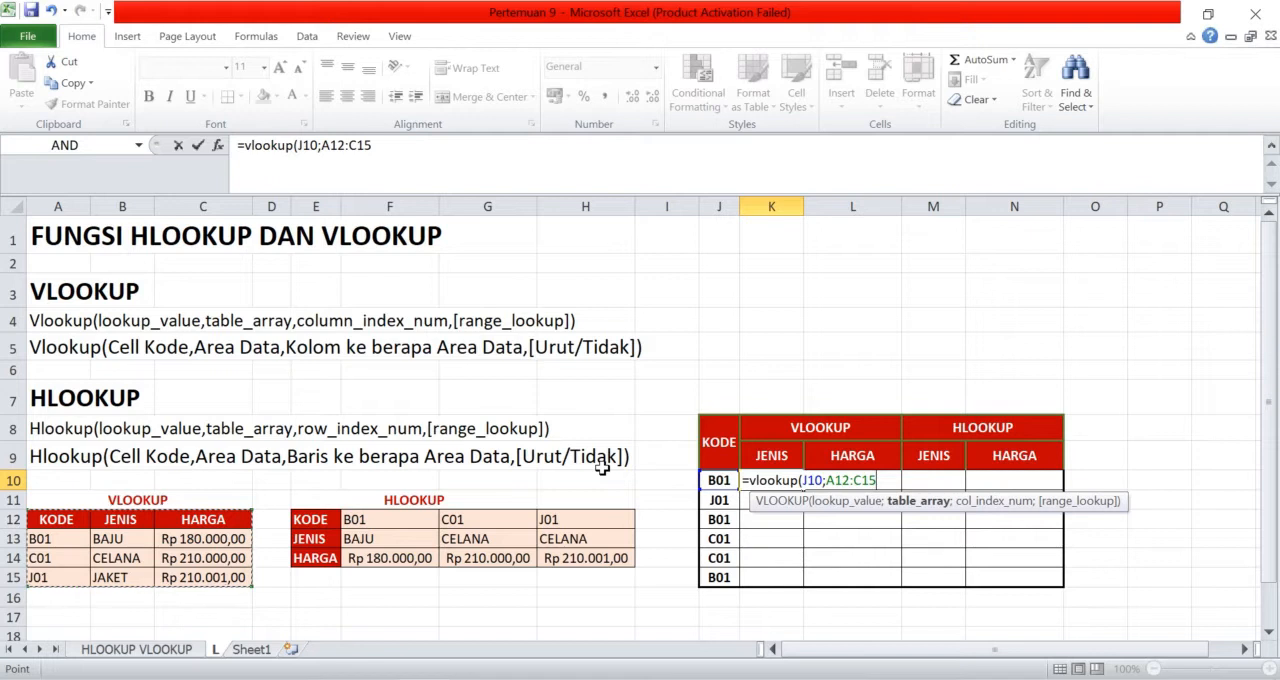
key(F4)
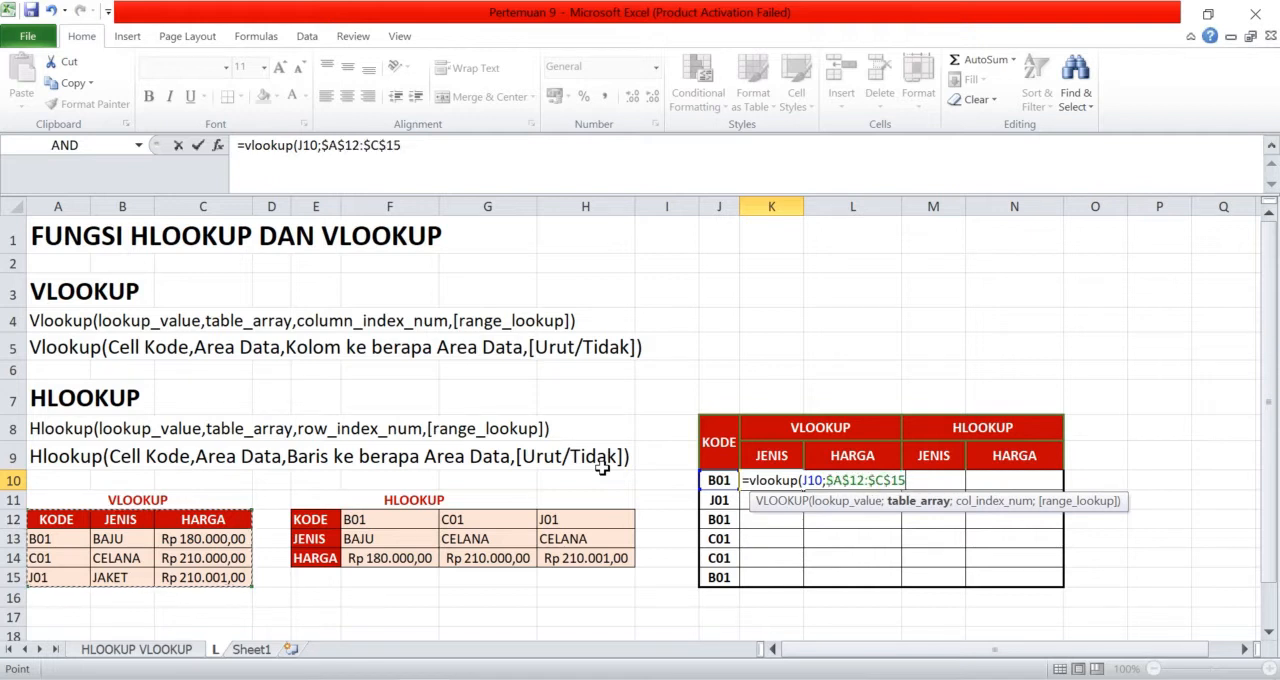
Complete the K10 VLOOKUP with column index 2 and exact match FALSE, and fill it down to K15
text(;)
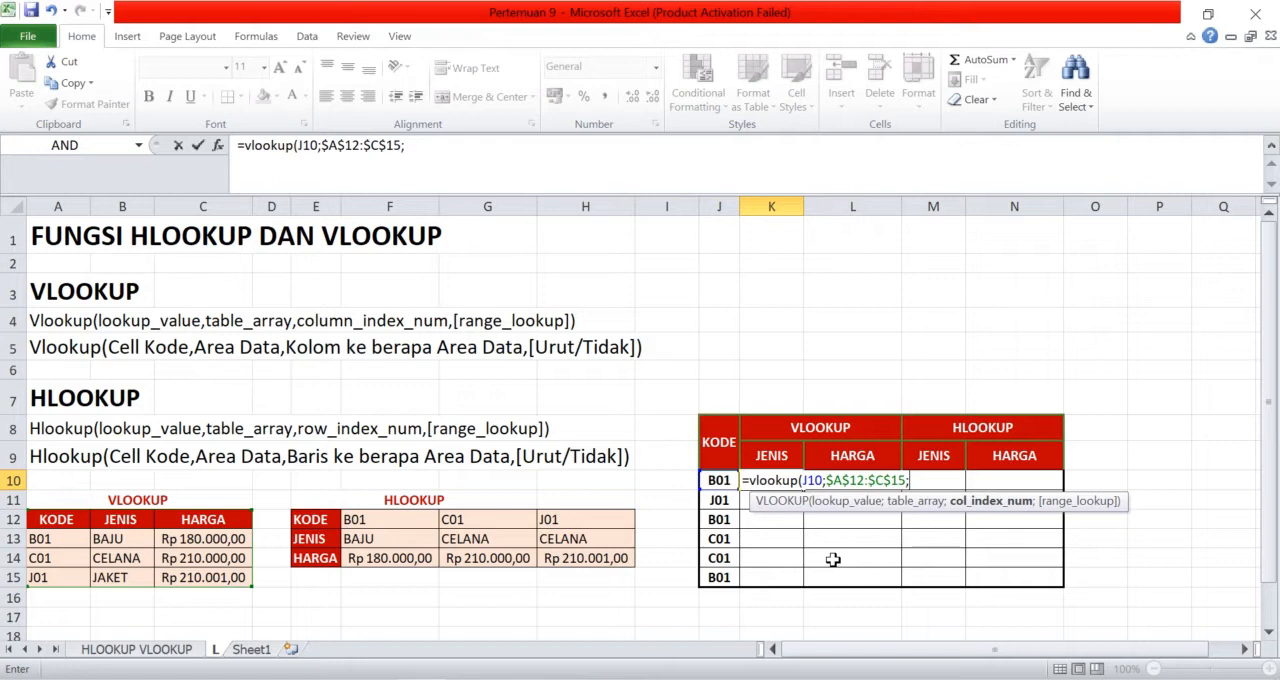
text(;)
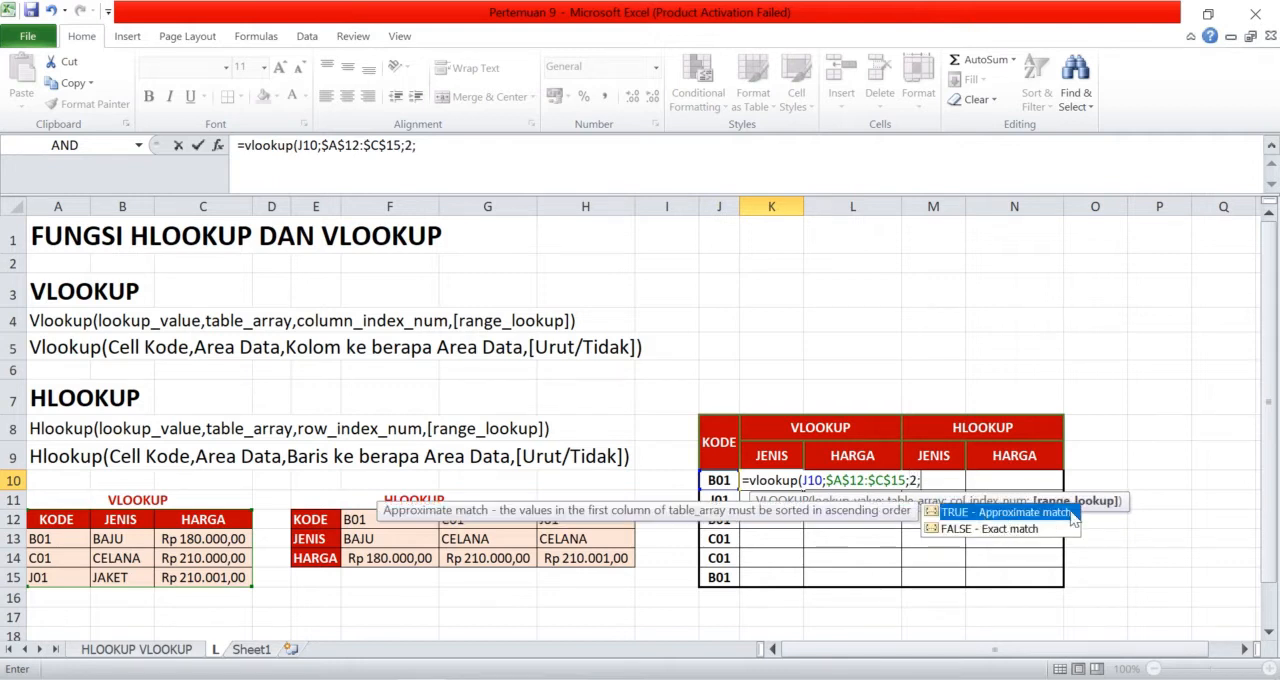
double_click(1030, 530)
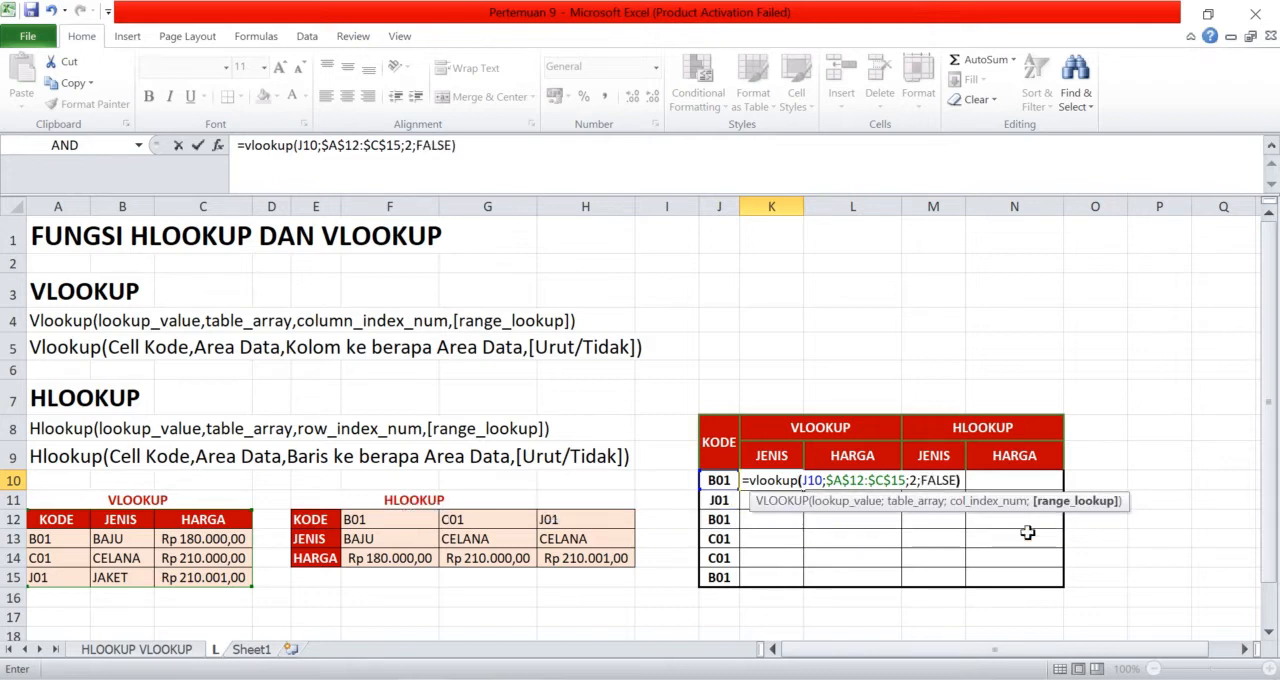
text())
key(Return)
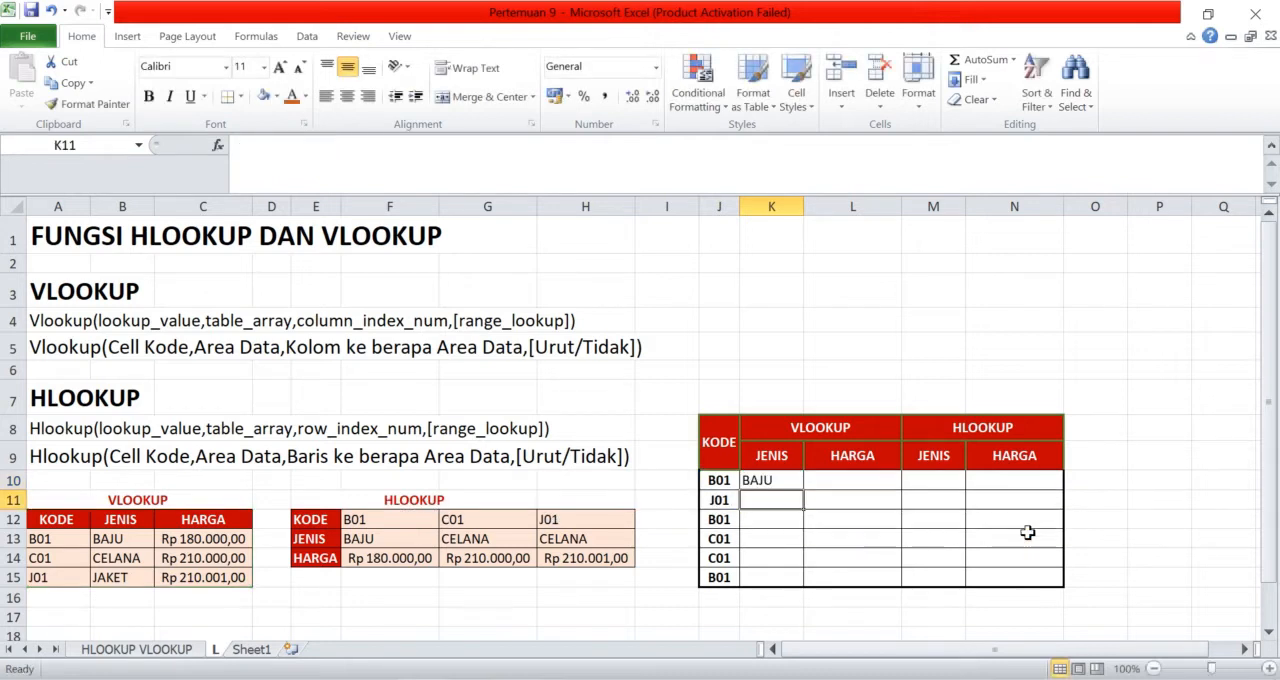
click(788, 480)
drag(803, 490, 800, 584)
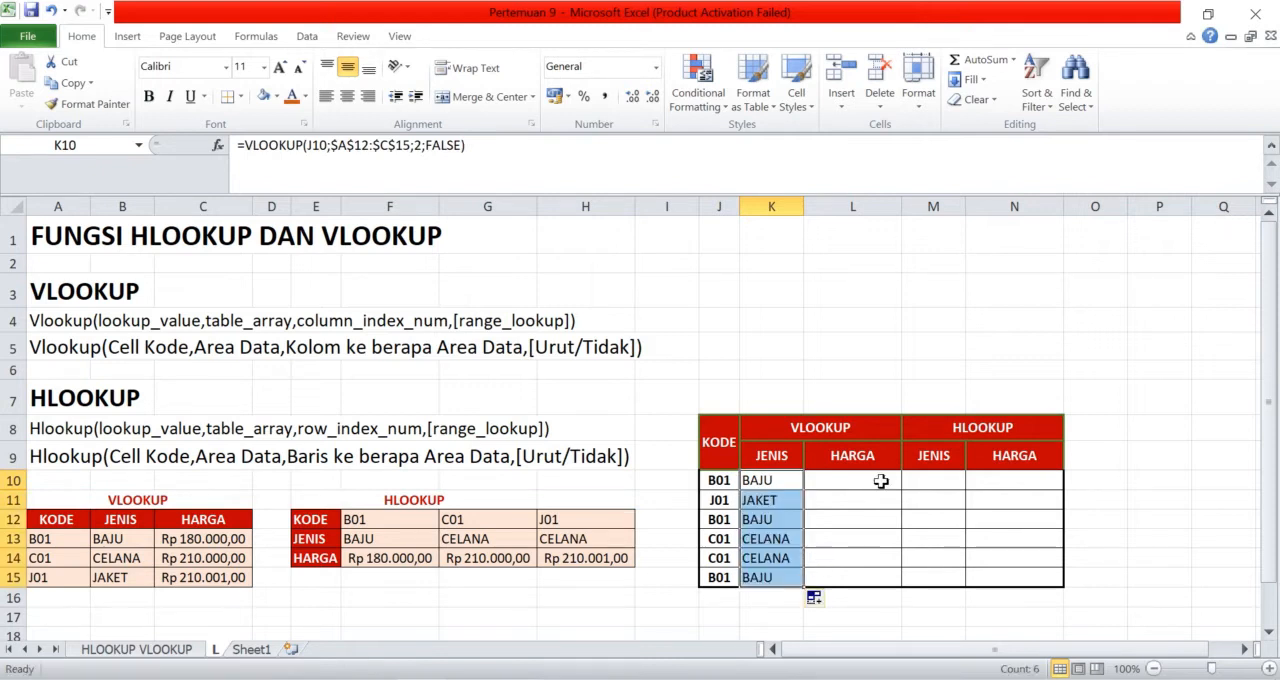
Begin a VLOOKUP formula in L10 with J10 as the lookup value and the absolute range $A$12:$C$15 as the table
click(881, 481)
text(=)
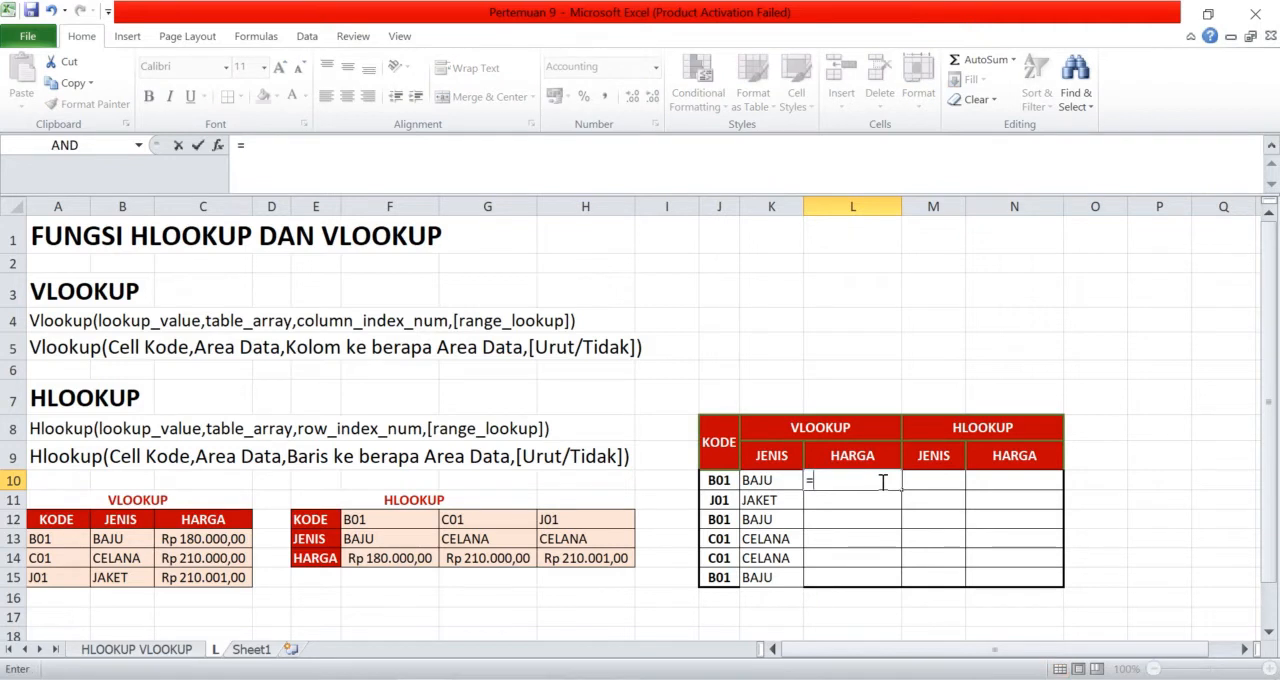
text(vl)
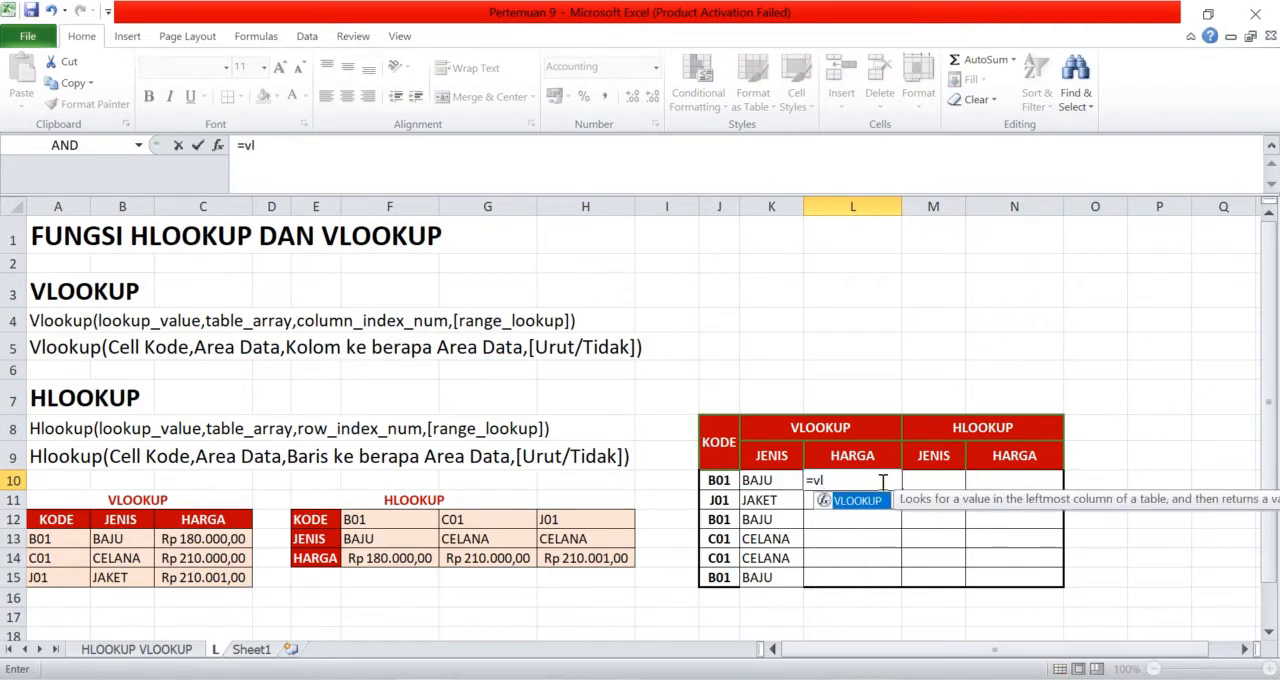
text(ookup()
click(721, 479)
text(;)
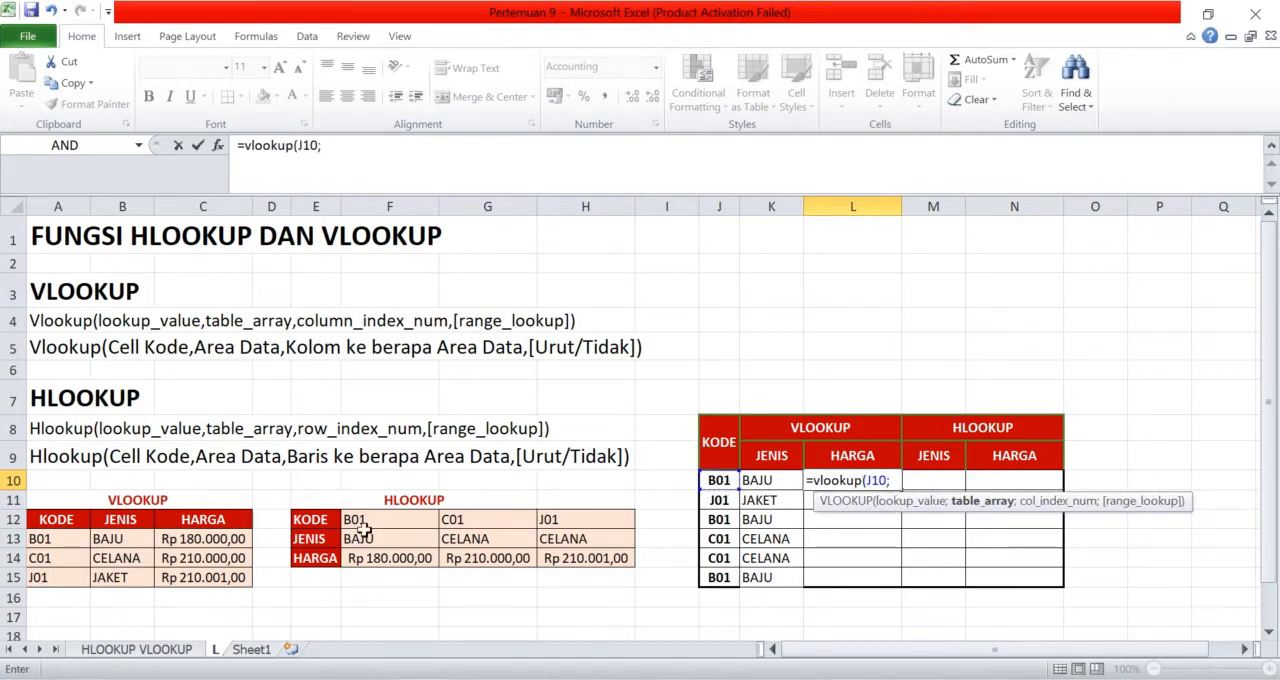
drag(83, 517, 218, 577)
key(F4)
Complete the L10 VLOOKUP with column index 3 and exact match FALSE, and fill it down to L15
text(;)
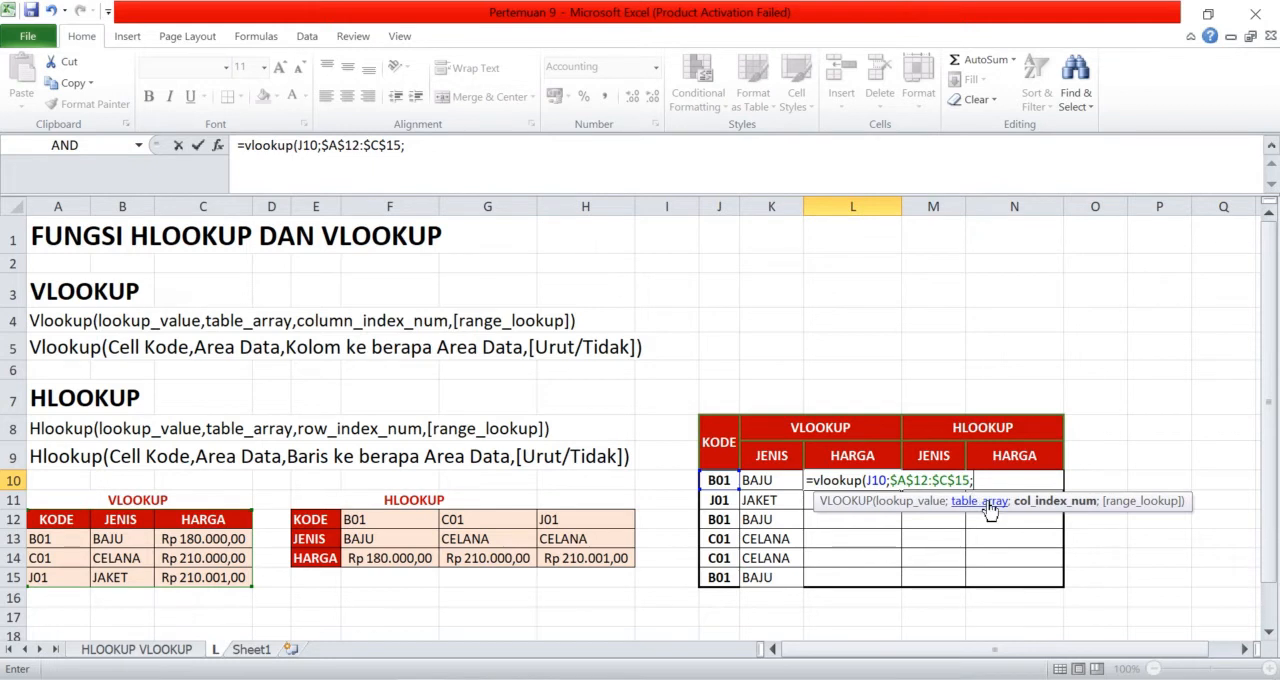
text(;)
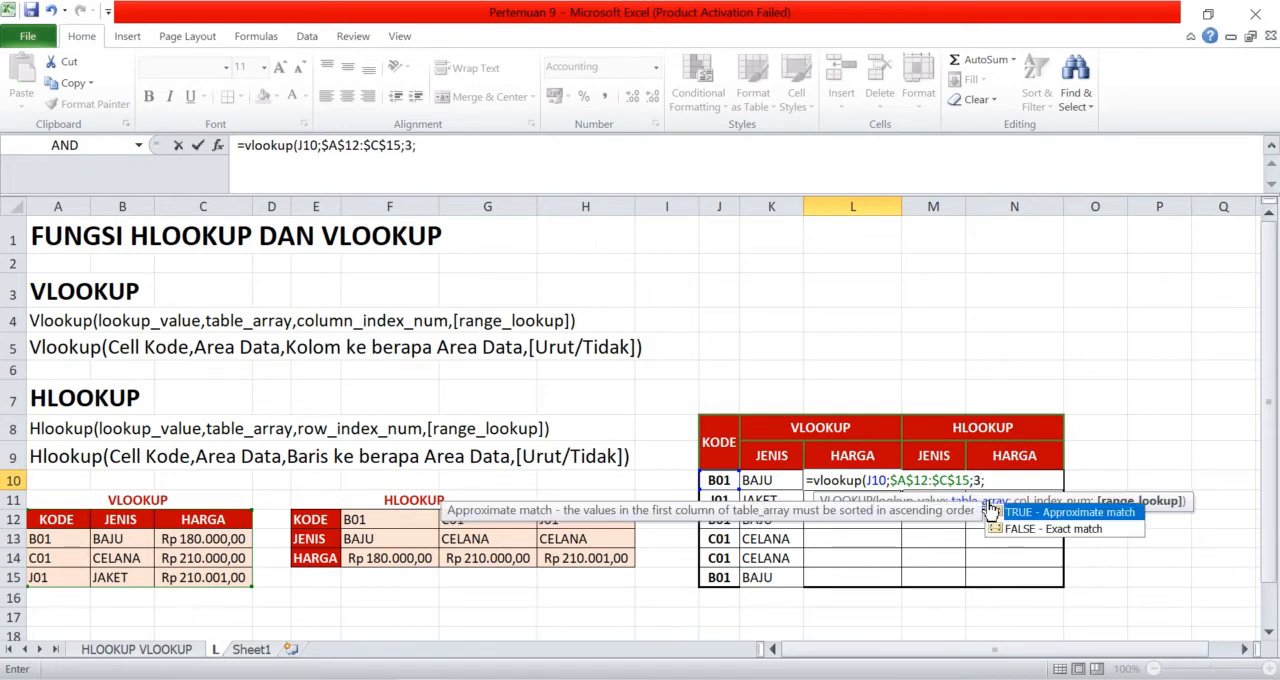
double_click(1066, 530)
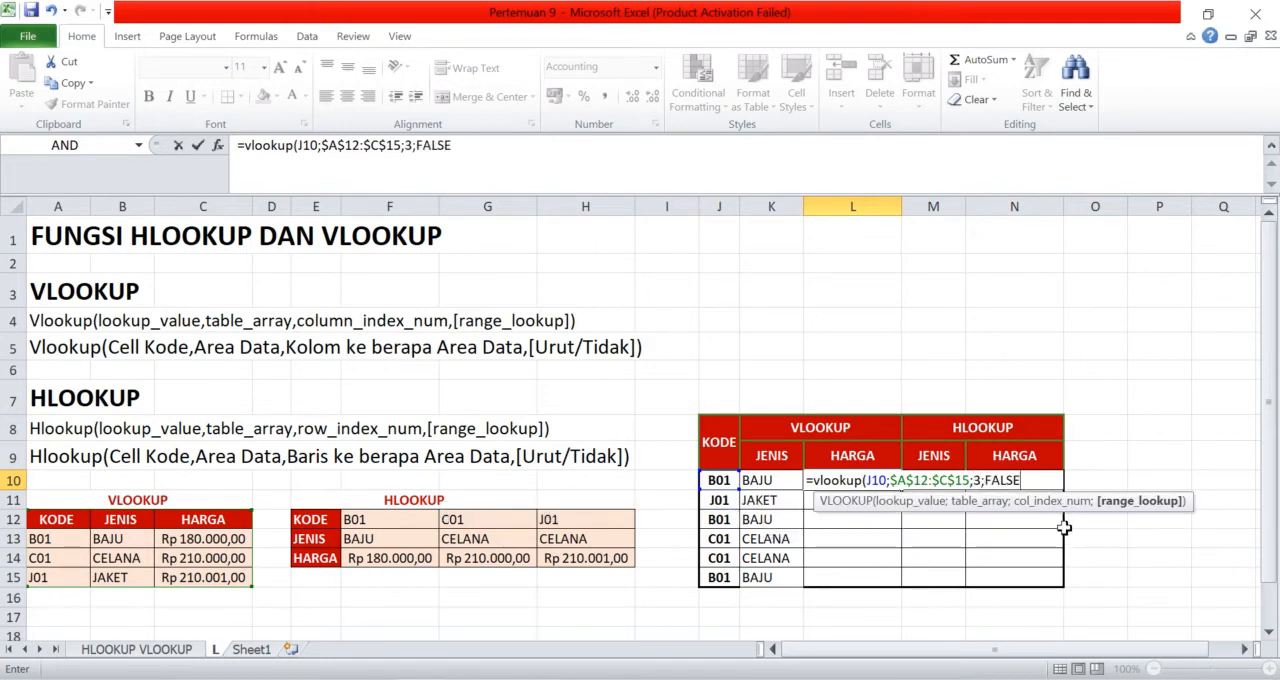
key(Return)
click(866, 484)
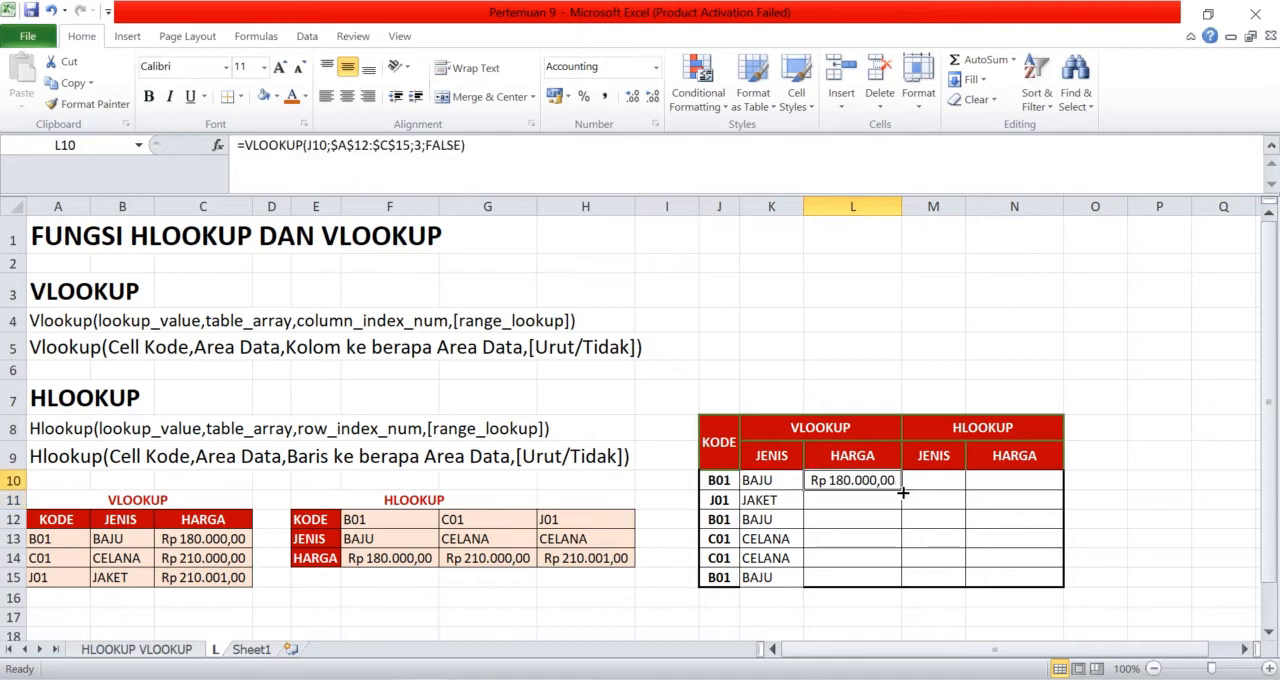
drag(904, 494, 900, 586)
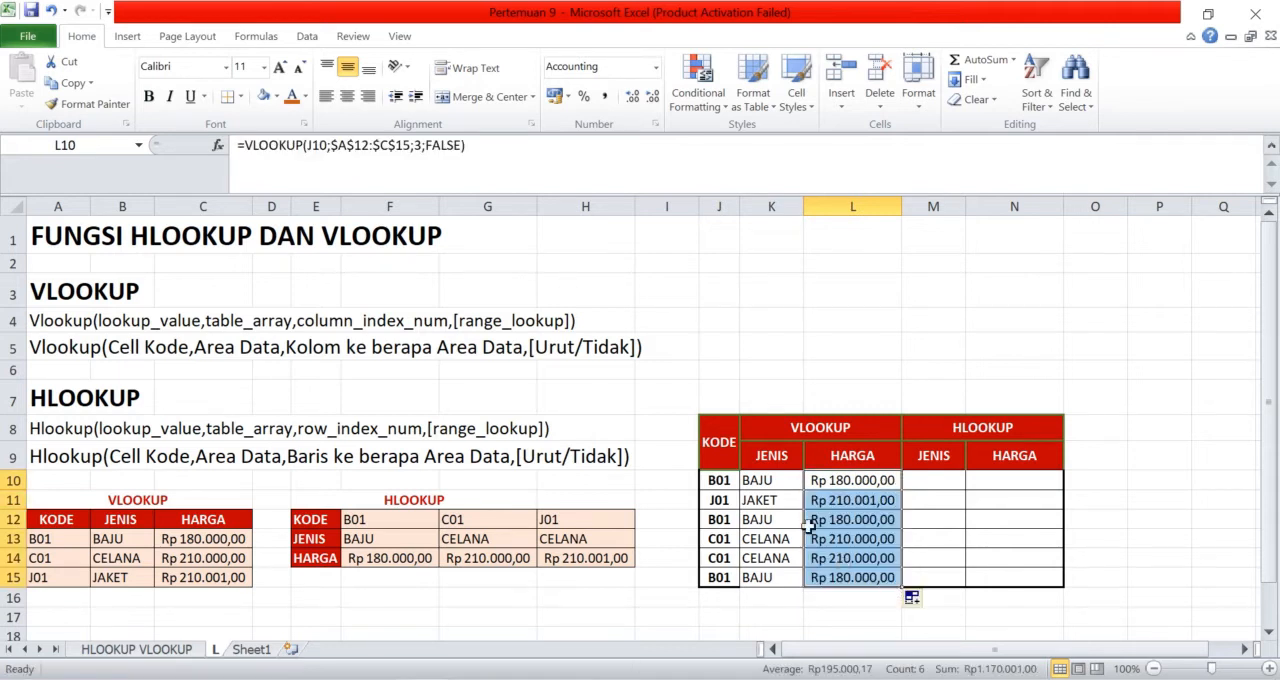
Begin an HLOOKUP formula in M10 with J10 as the lookup value and the absolute range $E$12:$H$14 as the table
click(945, 483)
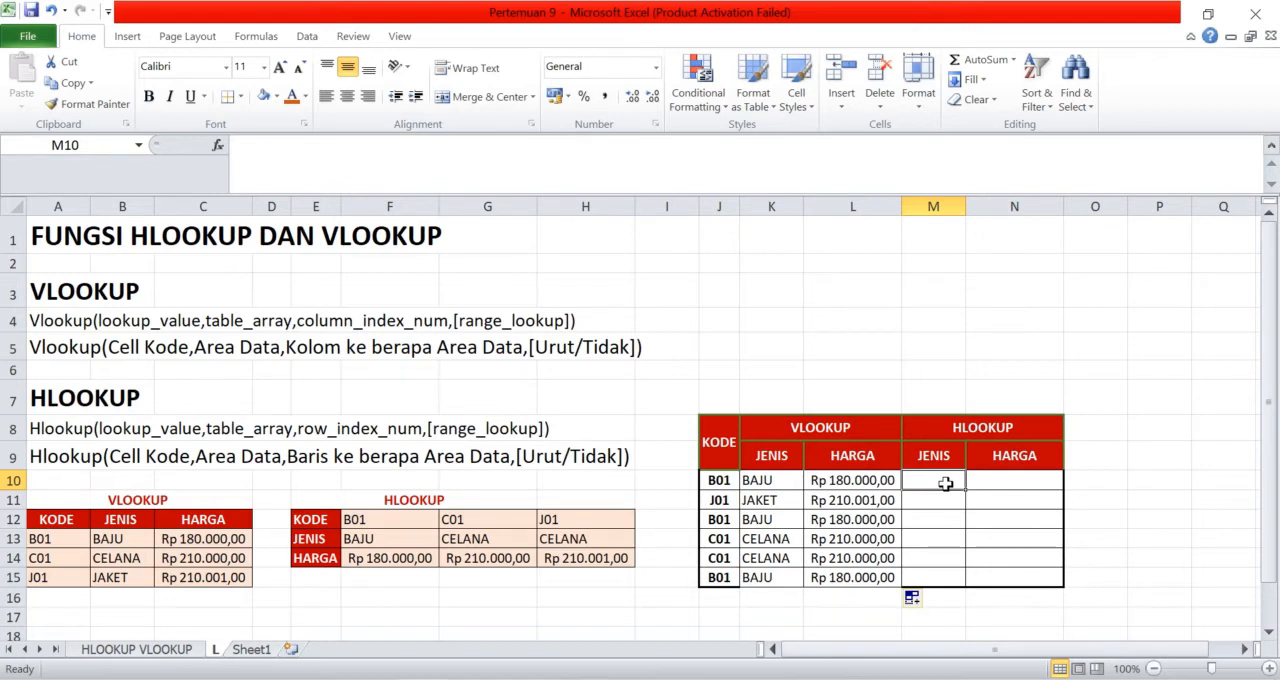
text(=)
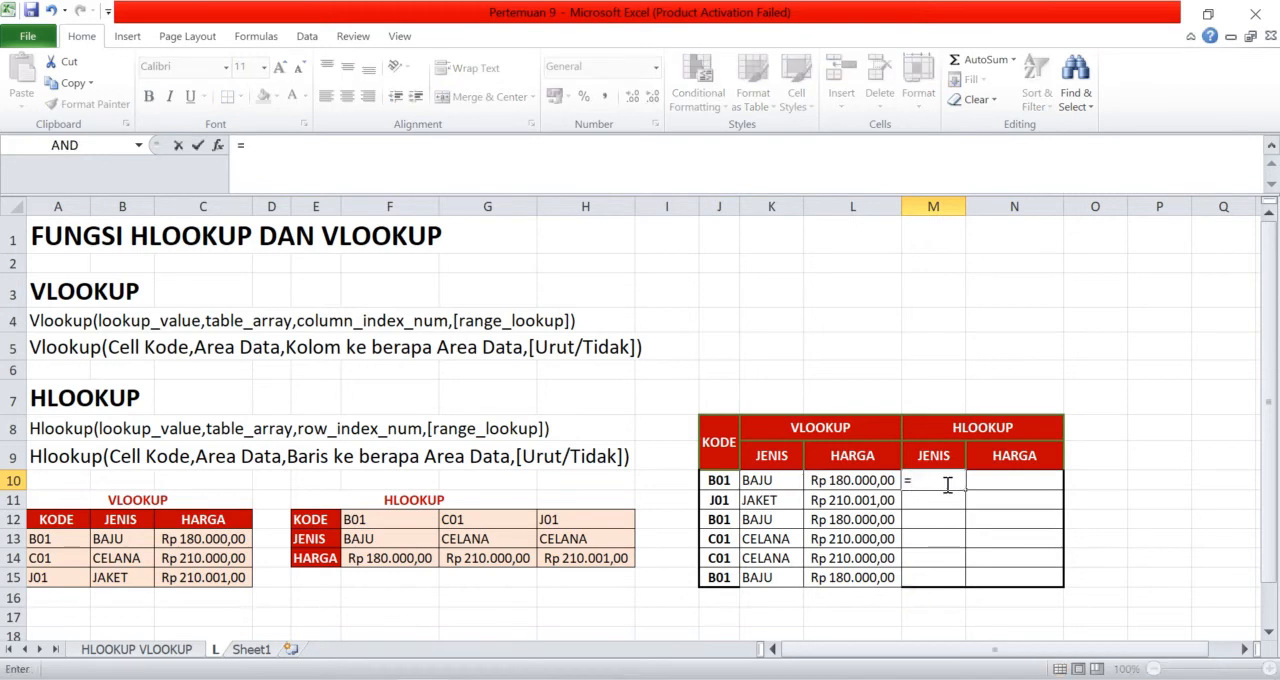
text(hlookup)
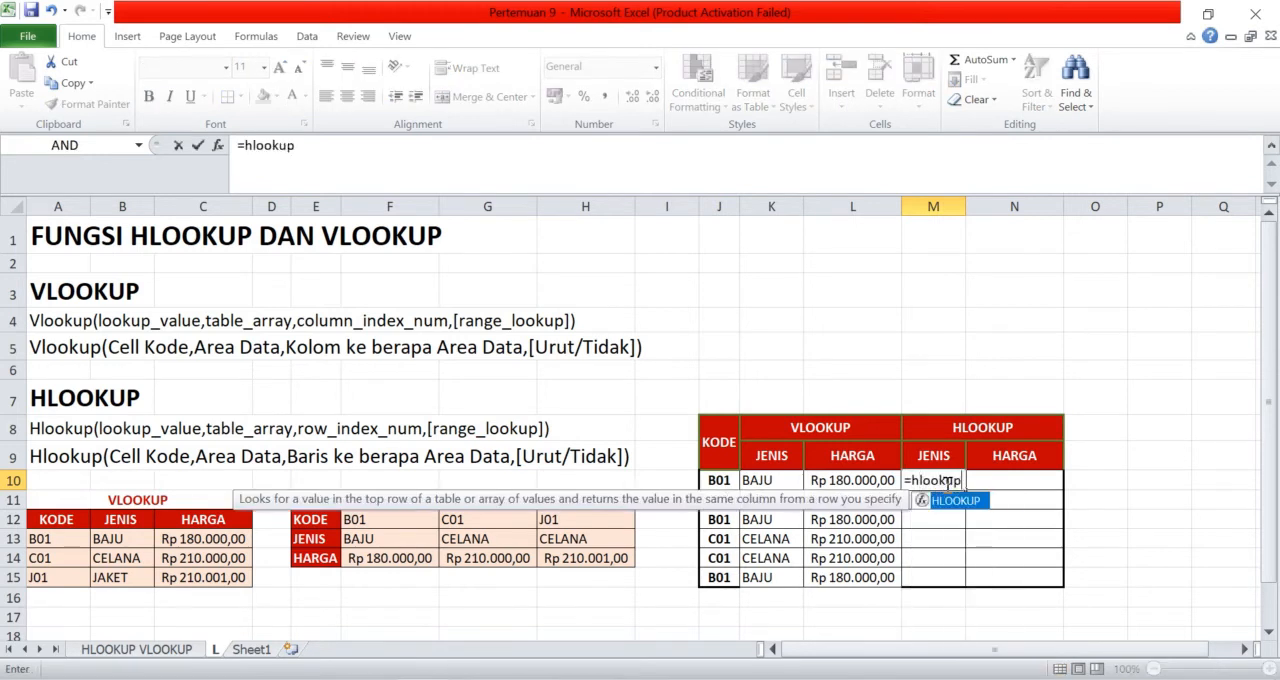
text(()
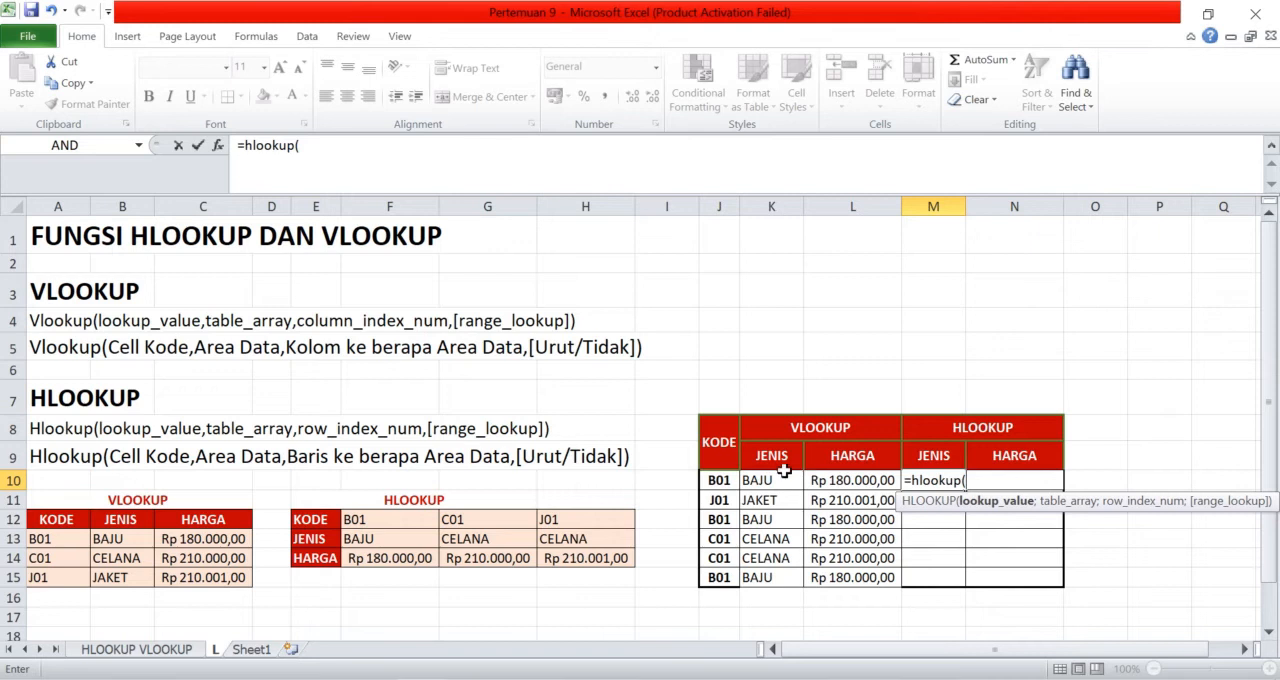
click(722, 481)
text(;)
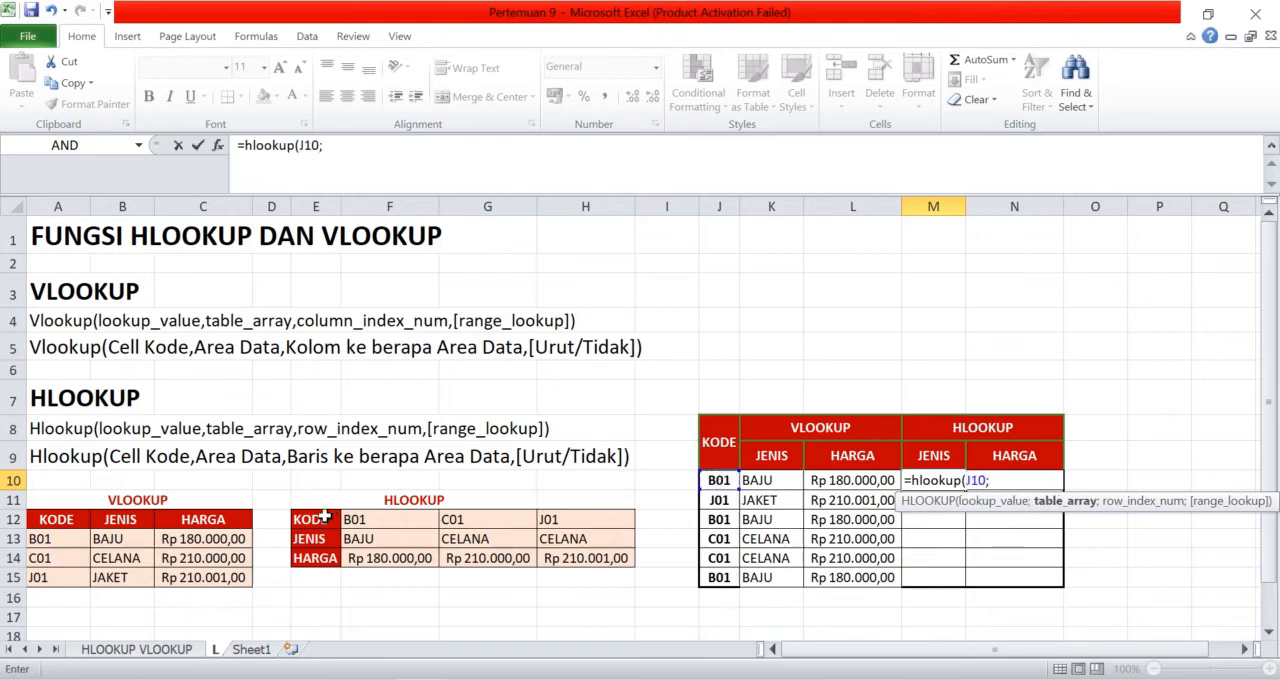
drag(325, 517, 590, 562)
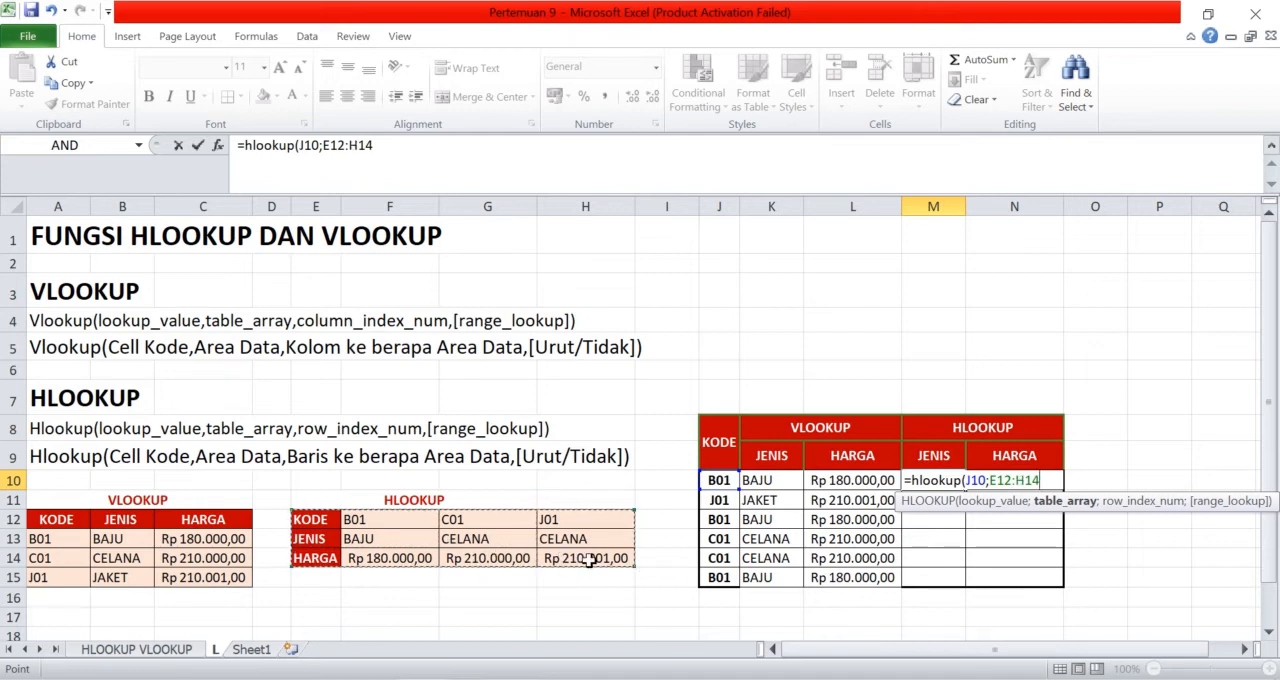
key(F4)
Complete the M10 HLOOKUP with row index 2 and exact match FALSE
text(;)
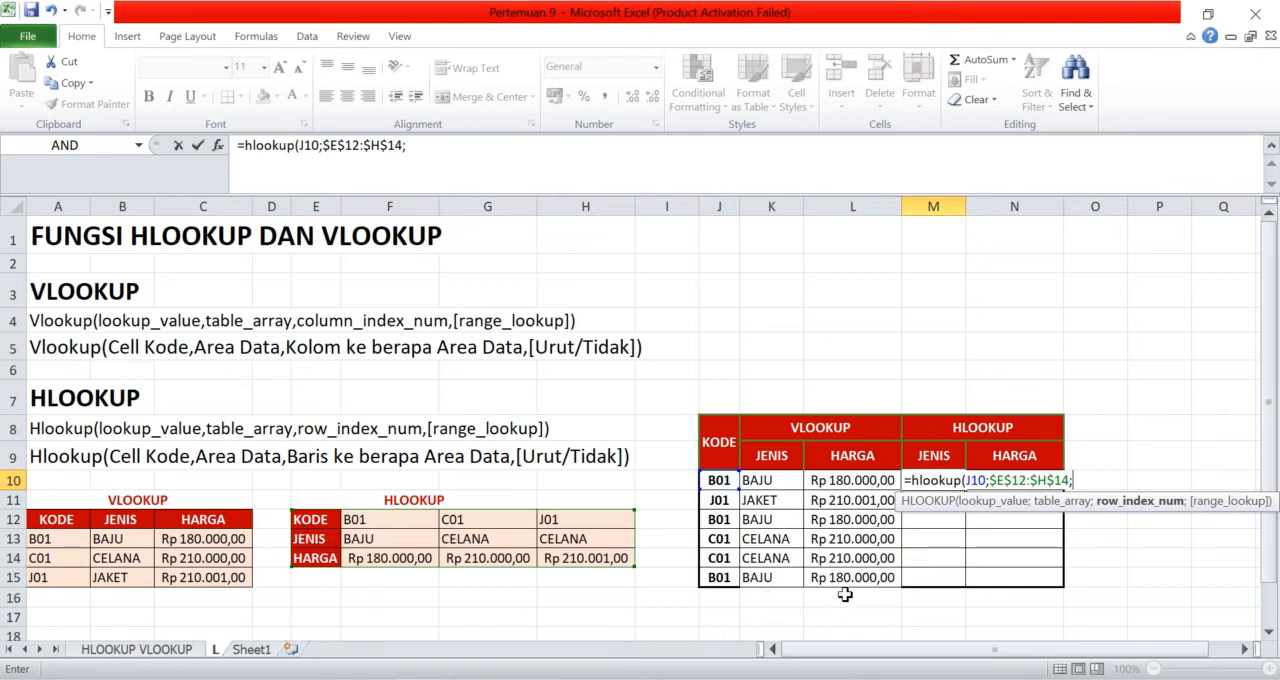
text(2;)
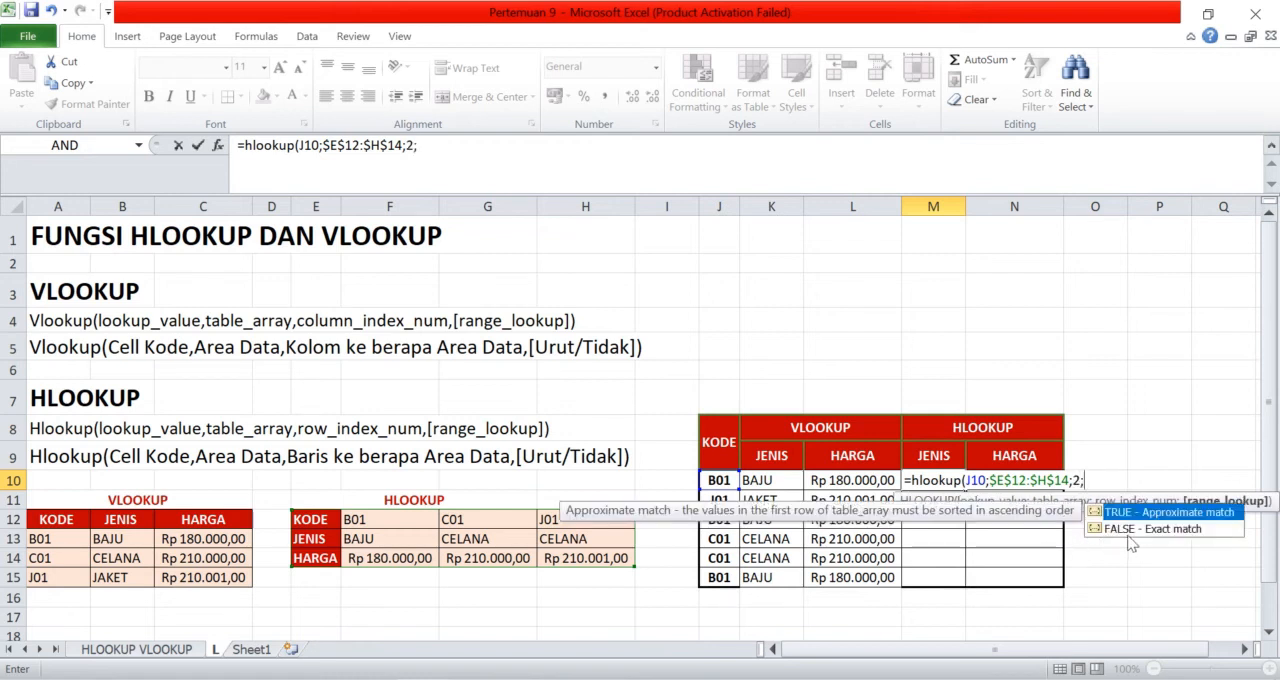
double_click(1135, 529)
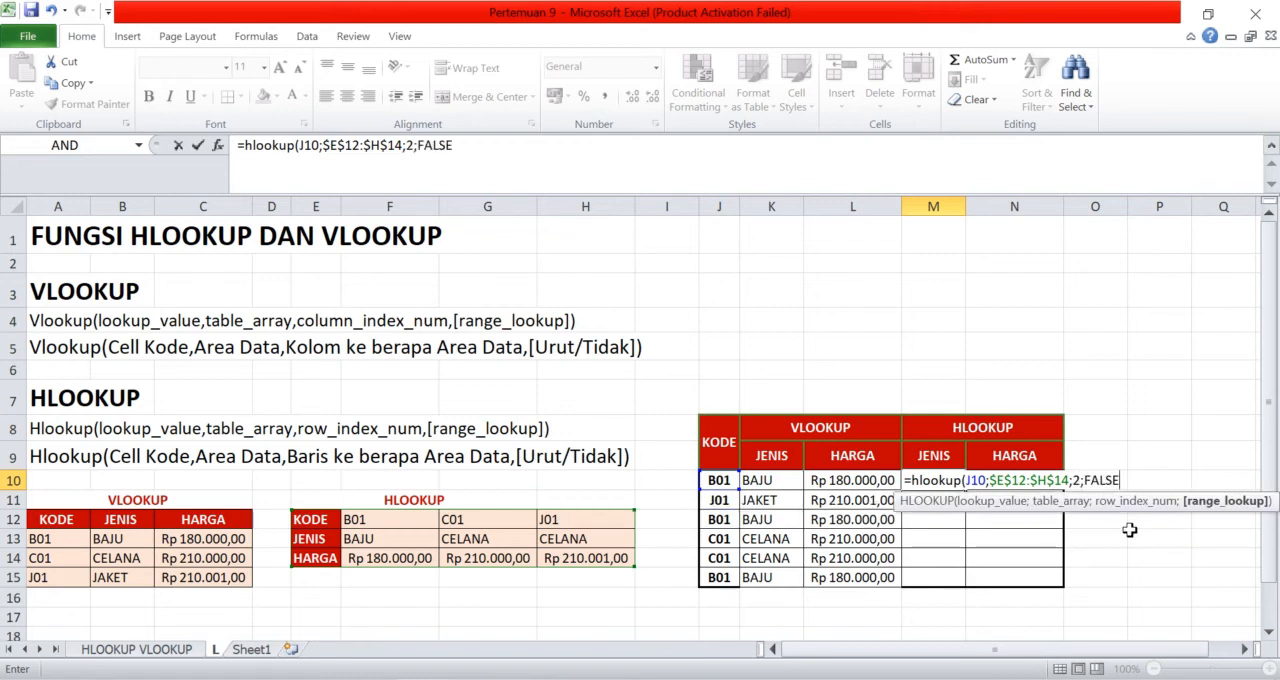
key(Return)
Begin an HLOOKUP formula in N10 with J10 as the lookup value and the absolute range $E$12:$H$14 as the table
click(1011, 481)
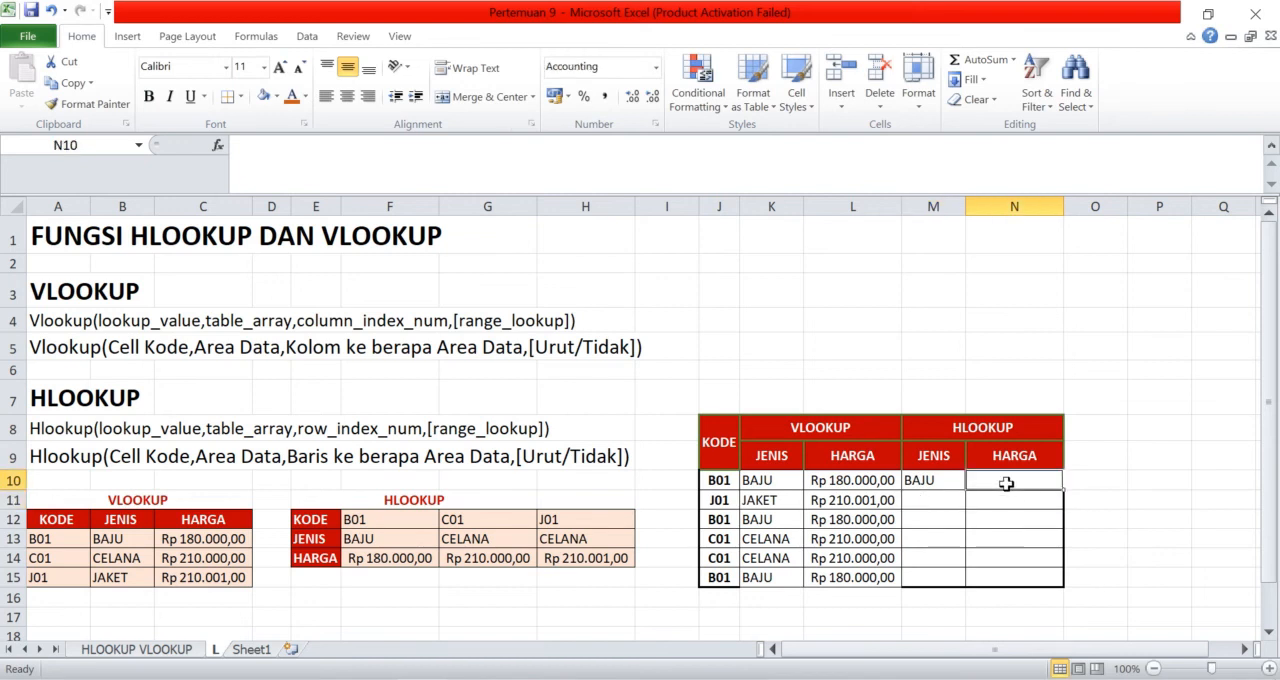
text(=h)
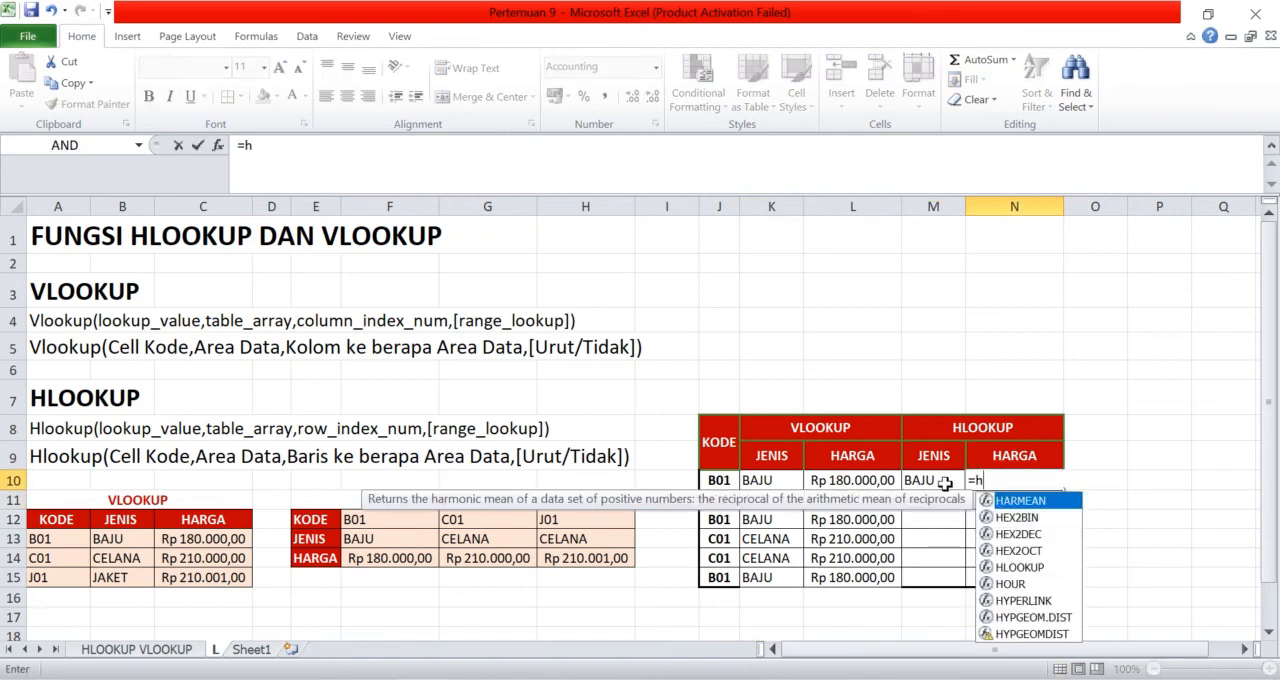
text(lookup()
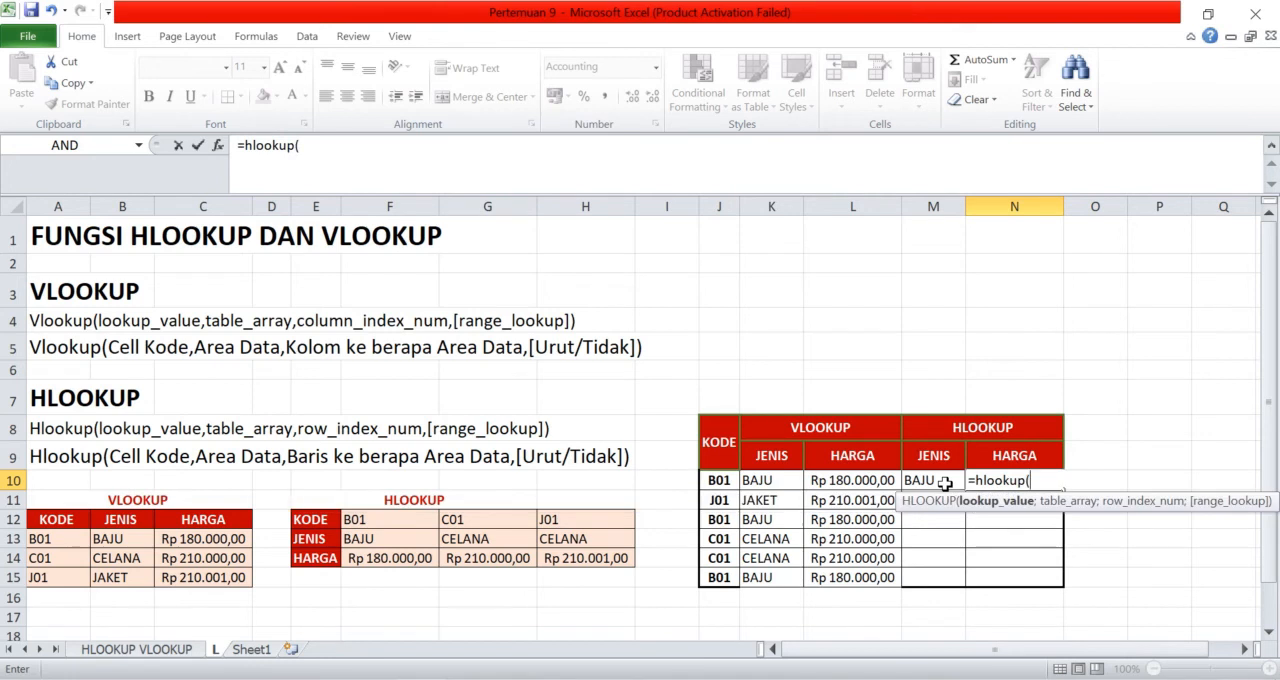
click(711, 481)
text(;)
drag(322, 522, 610, 563)
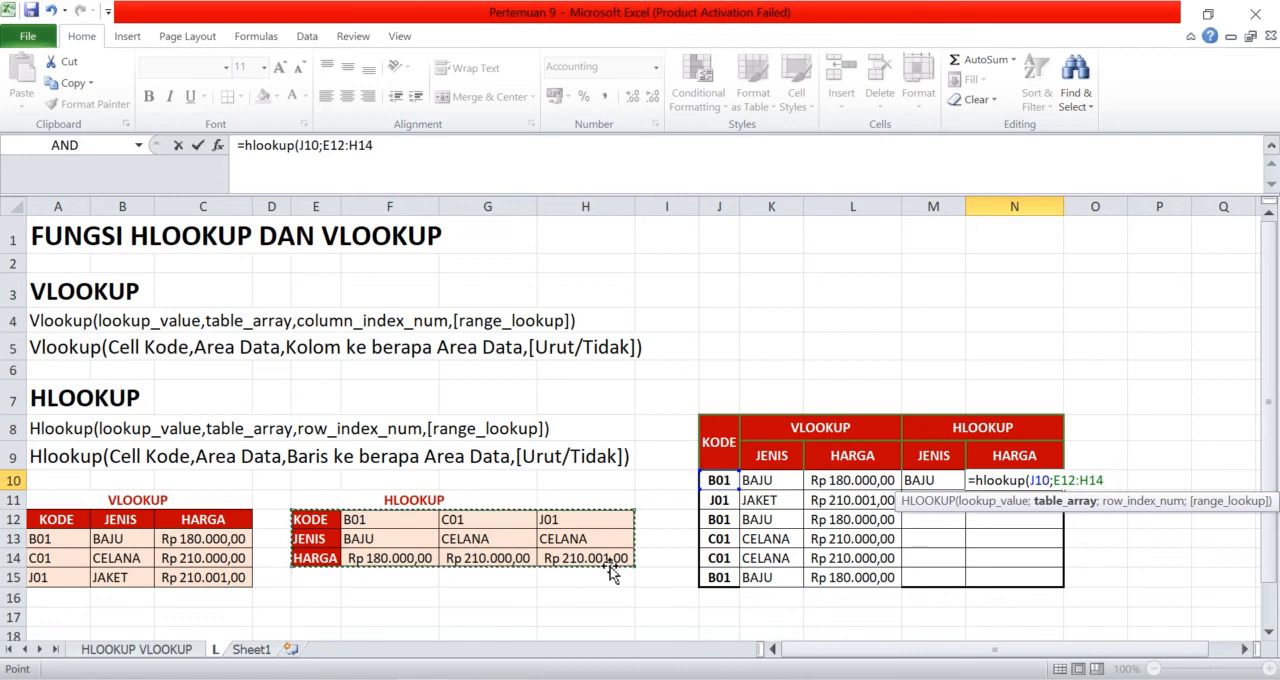
key(F4)
Complete the N10 HLOOKUP with row index 3 and exact match FALSE, and fill M10:N10 down to row 15
text(;)
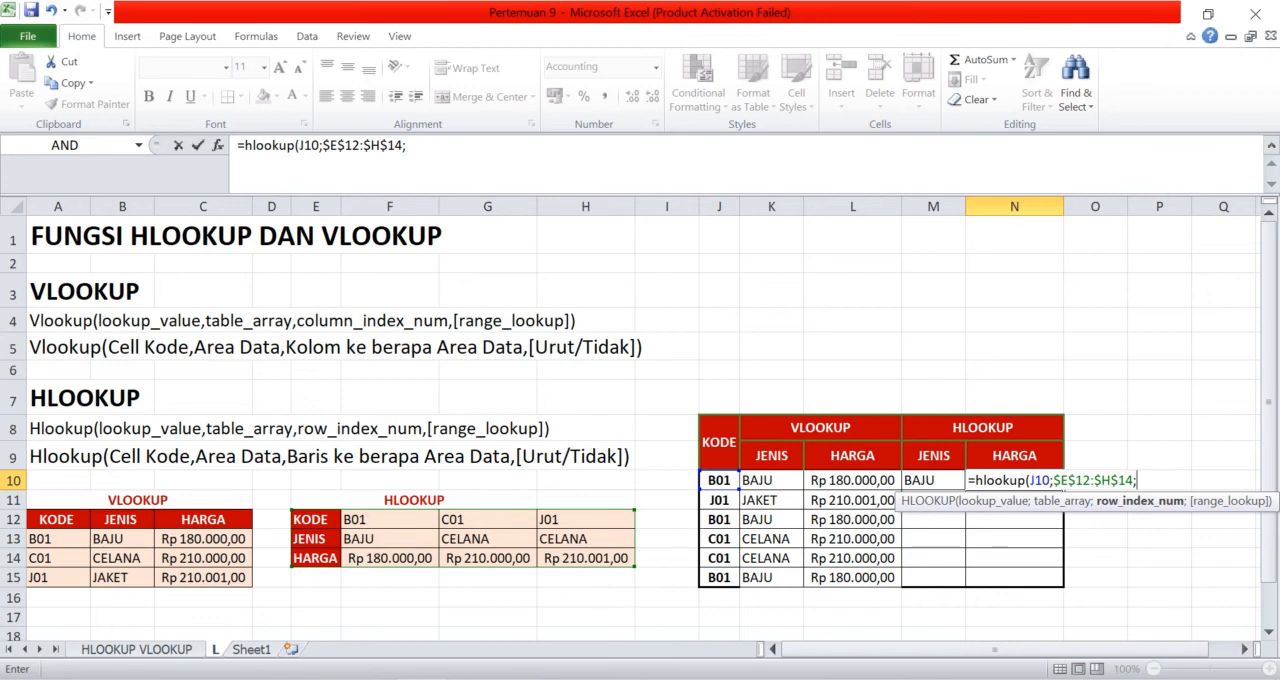
text(3;)
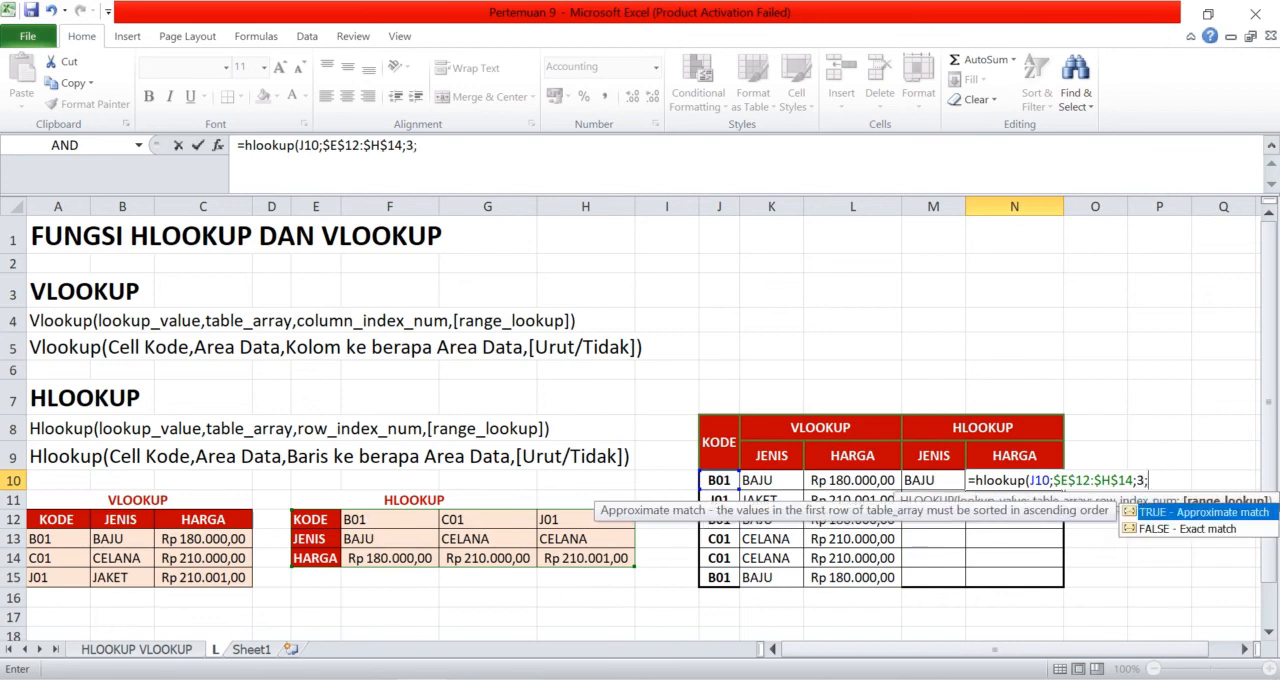
double_click(1190, 529)
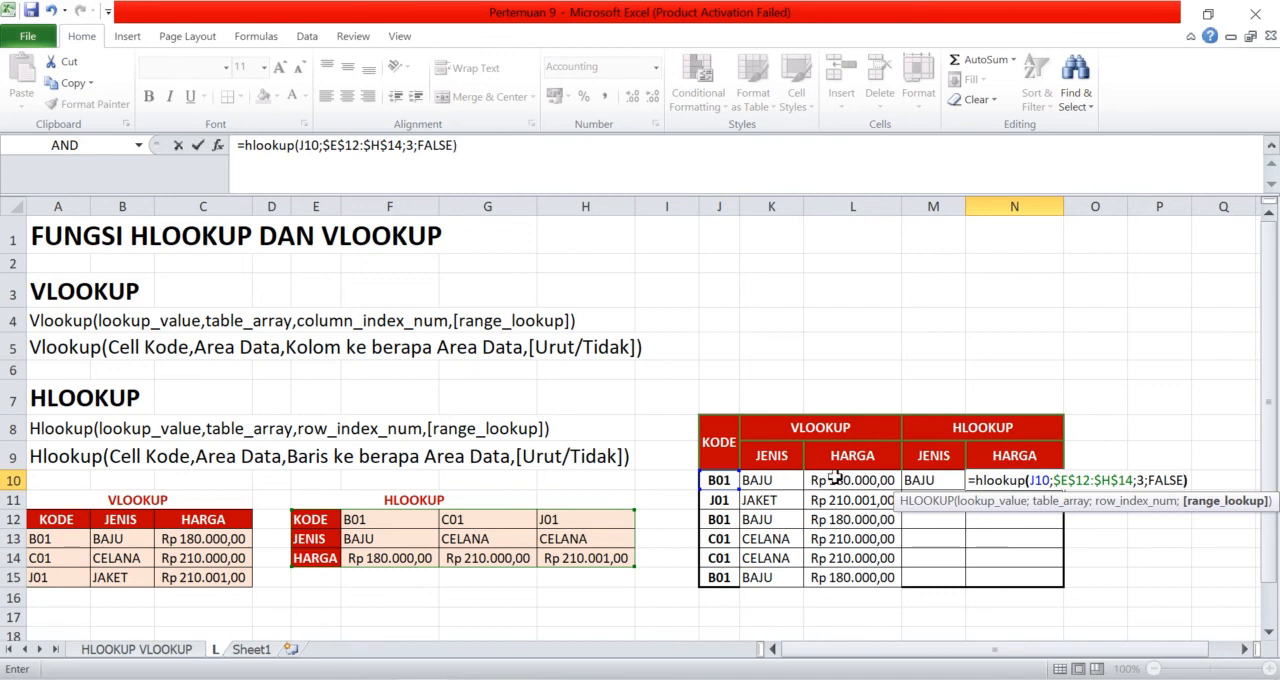
key(Return)
drag(929, 480, 1057, 580)
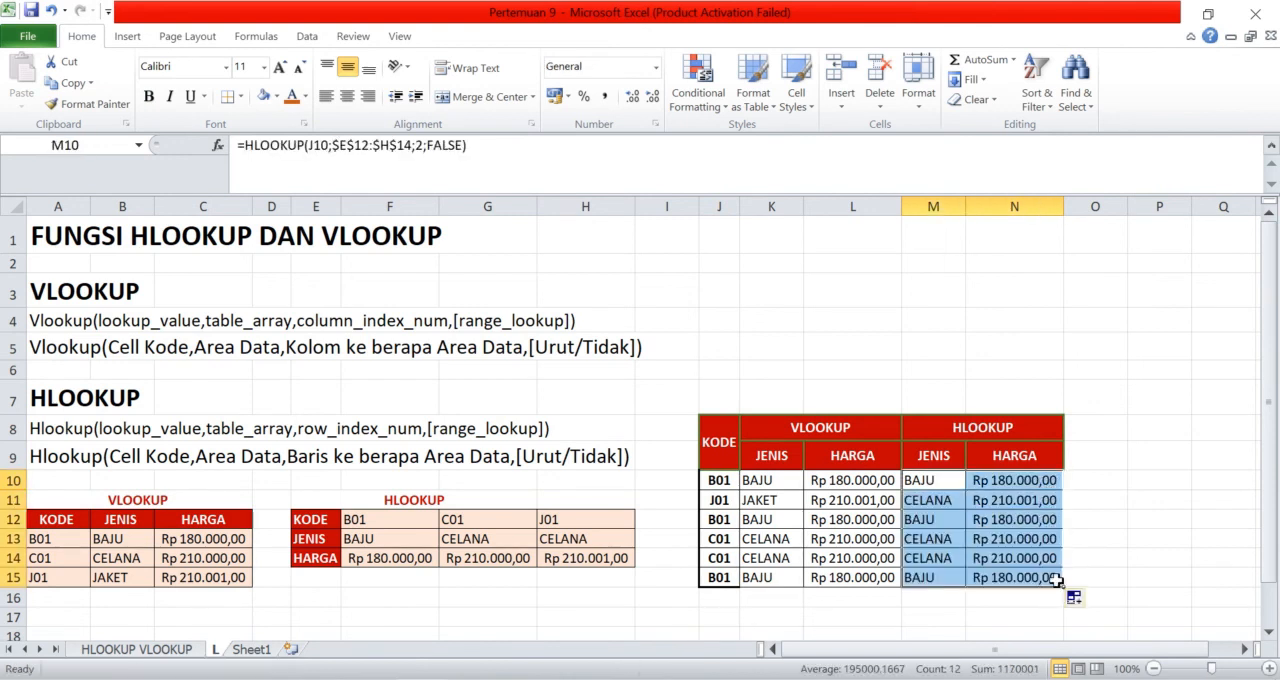